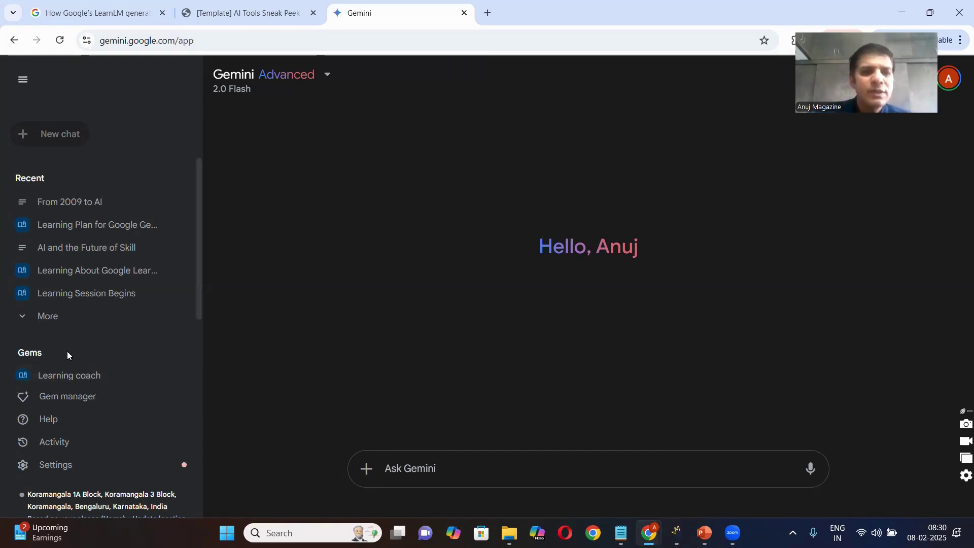
# - Open the Learning coach gem and ask it "what can learning coach do for me"
pyautogui.click(66, 381)
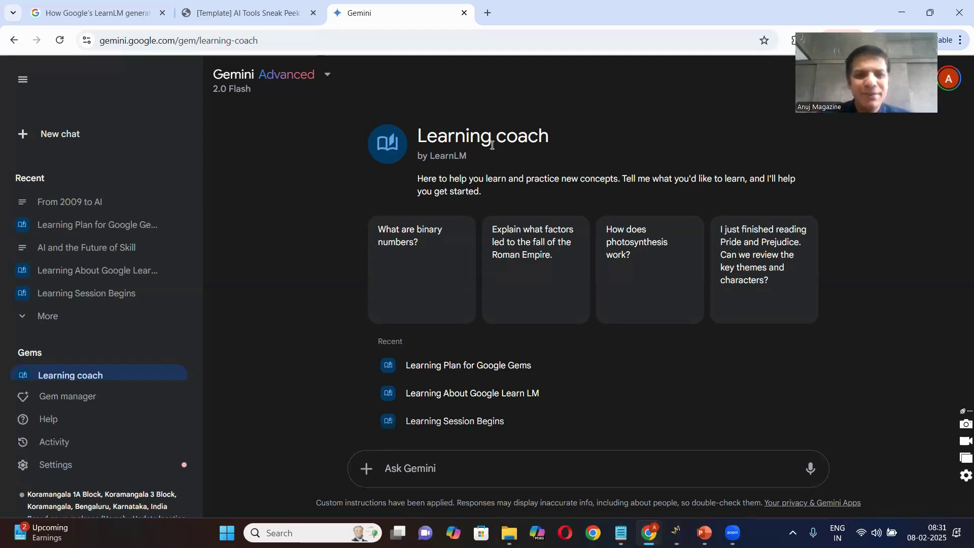
pyautogui.write('h')
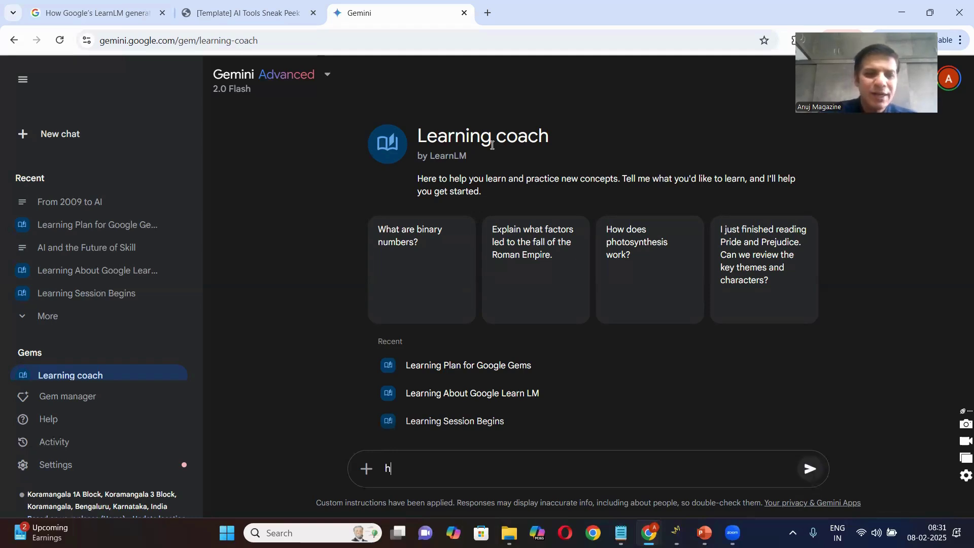
pyautogui.press('BackSpace')
pyautogui.write('what')
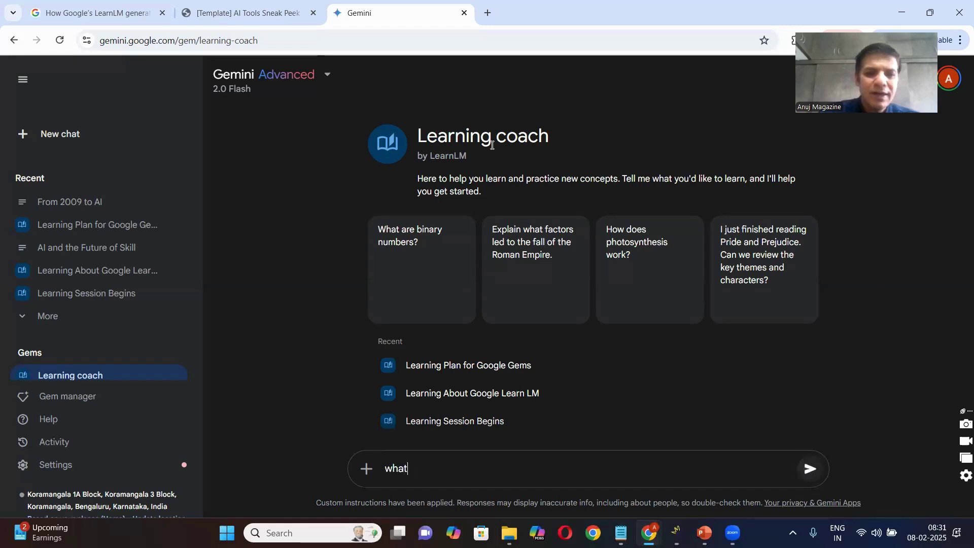
pyautogui.write(' can learning')
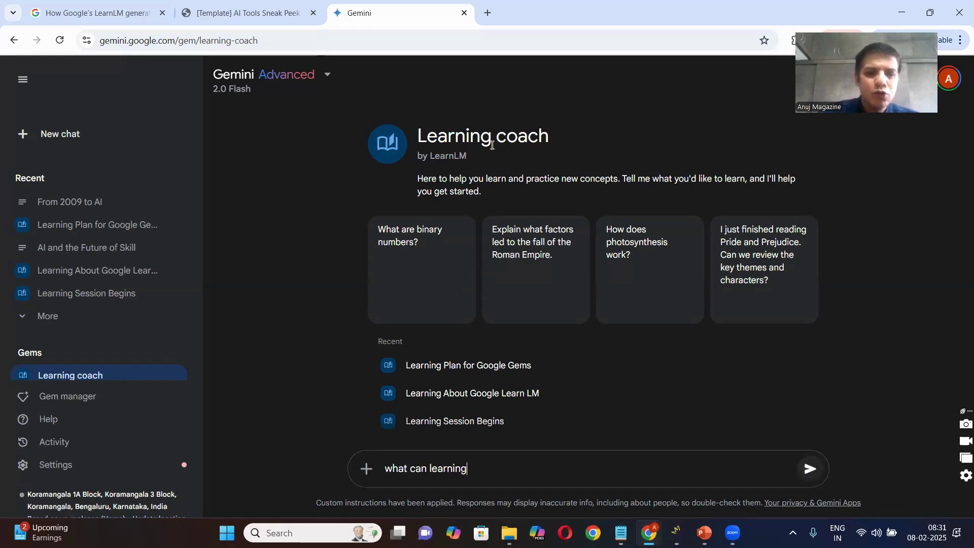
pyautogui.write(' coach do for me')
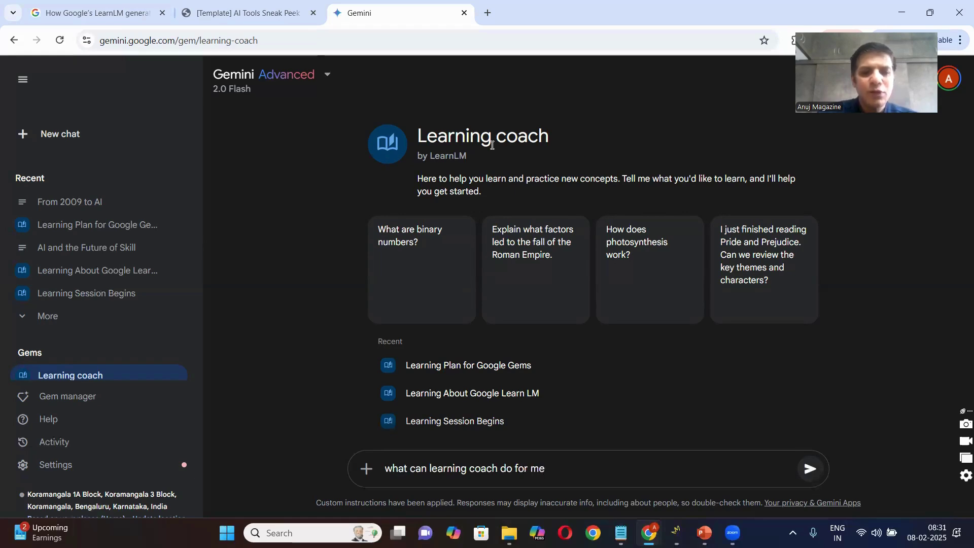
pyautogui.press('Return')
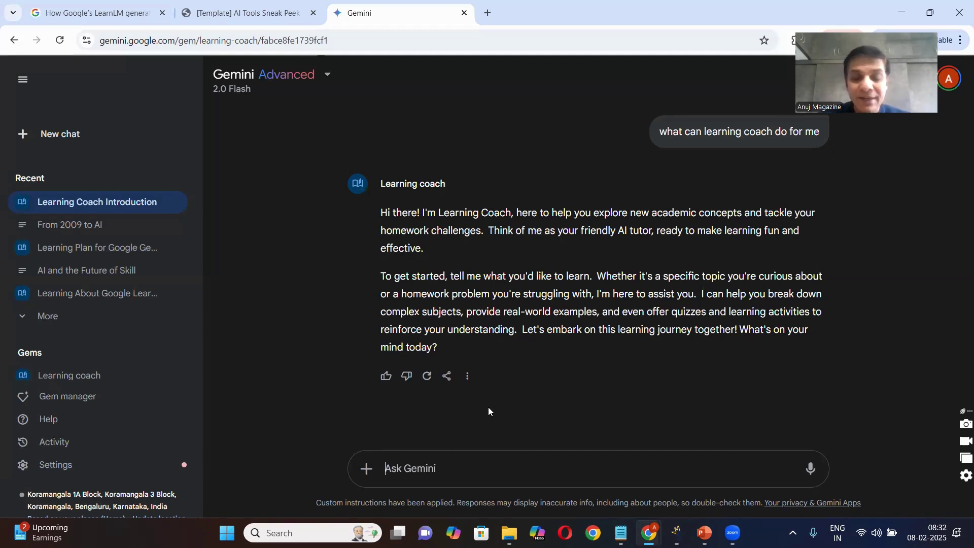
# - Send the coach the learning request "I want to learn more about Google's LearnLM"
pyautogui.write('I')
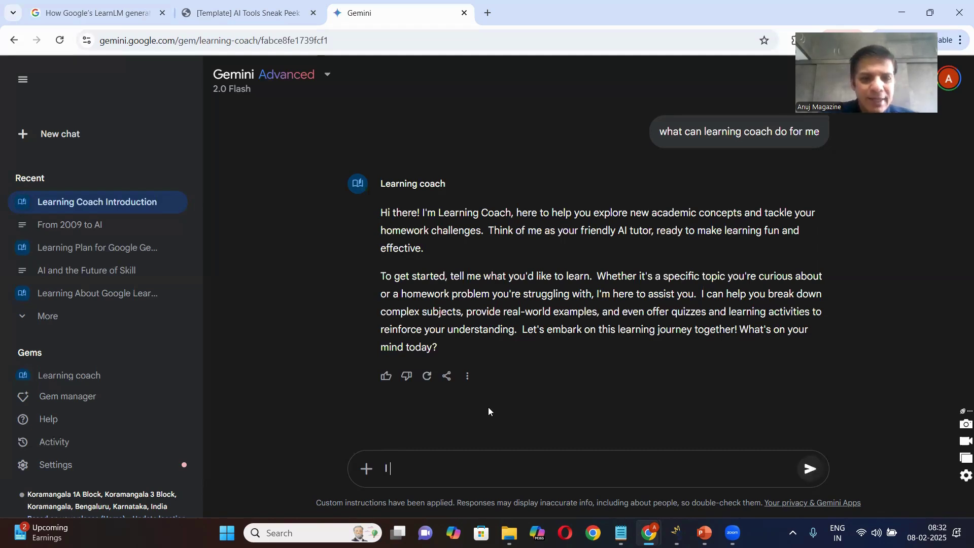
pyautogui.write(' want to le')
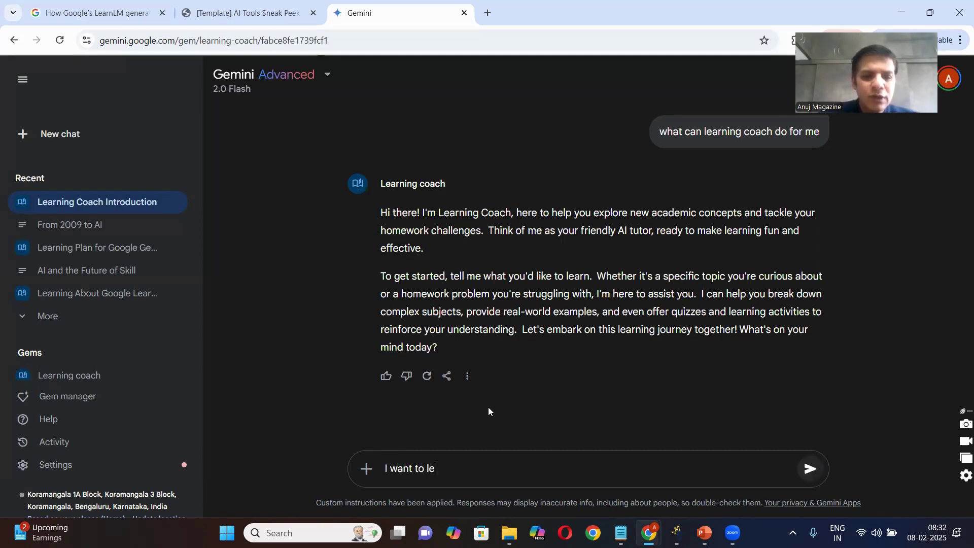
pyautogui.write('arn more abou')
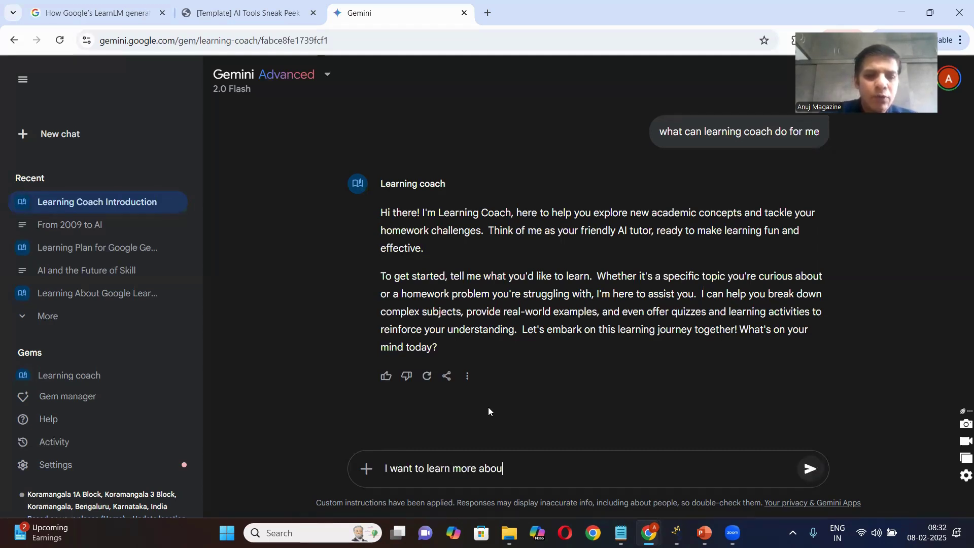
pyautogui.write('t Google')
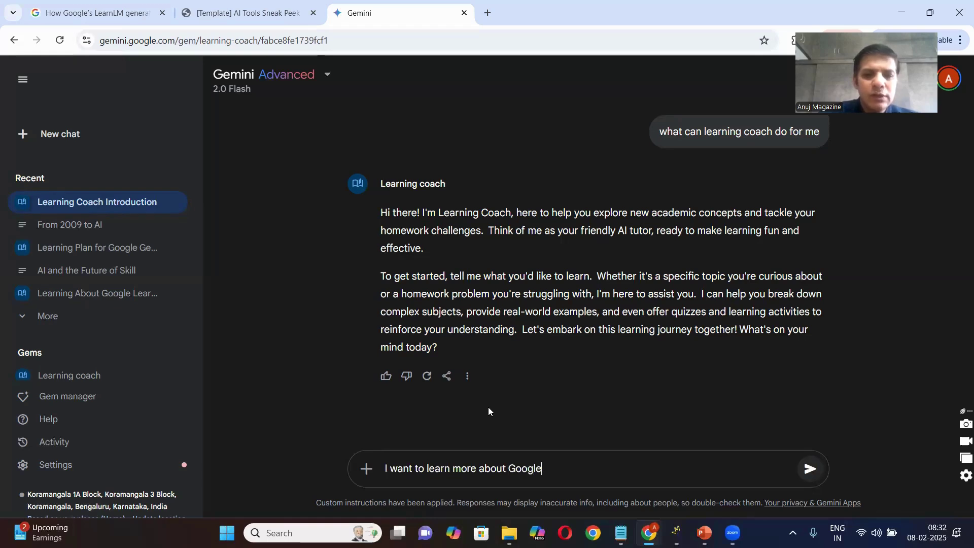
pyautogui.write("'s LearnLM")
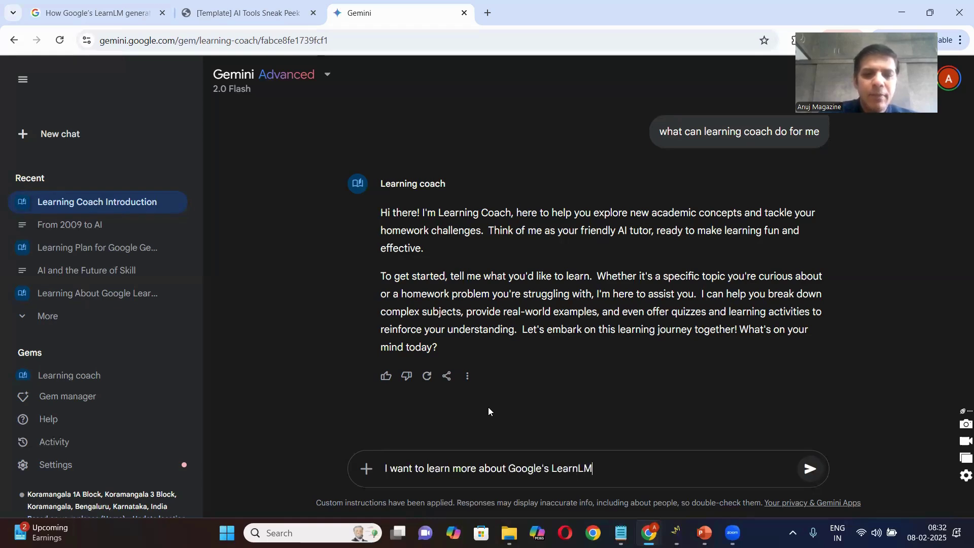
pyautogui.press('Return')
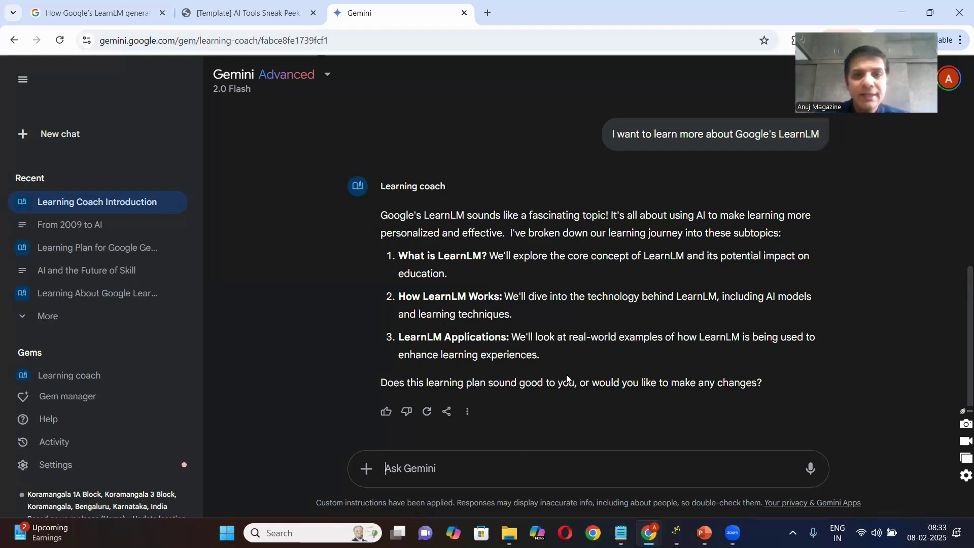
# - Reply to the plan with "I am a professional, i want to include details specific to how i can apply learnlm as a technologist"
pyautogui.write('I')
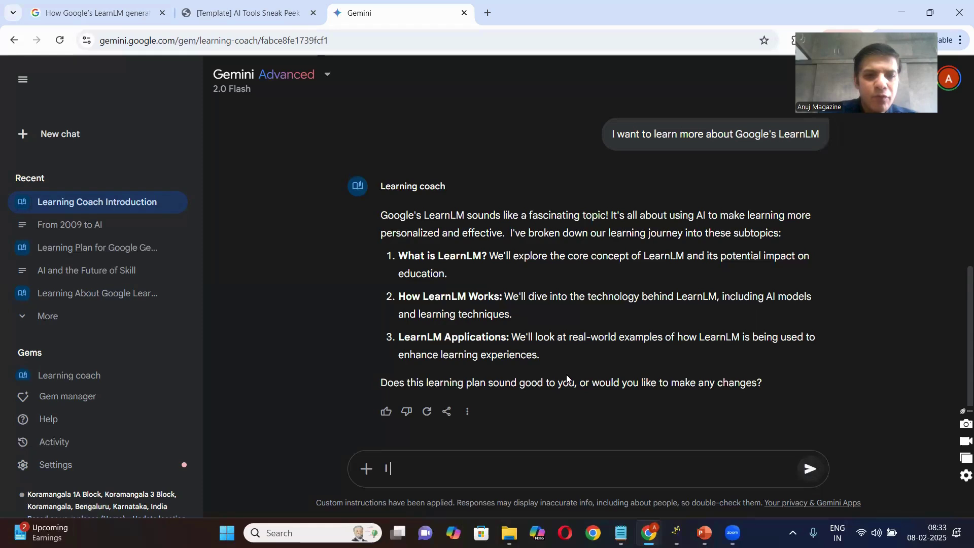
pyautogui.write(' am a prof')
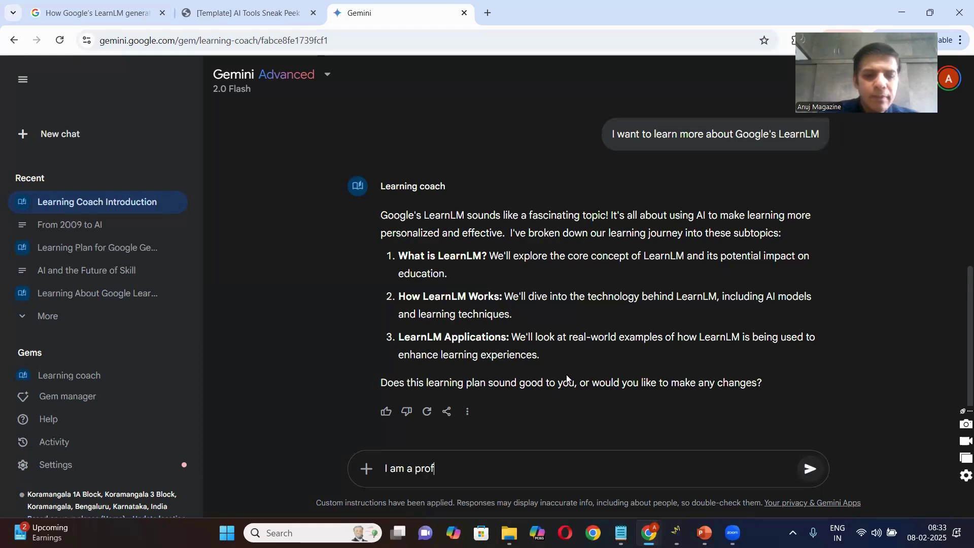
pyautogui.write('essional,')
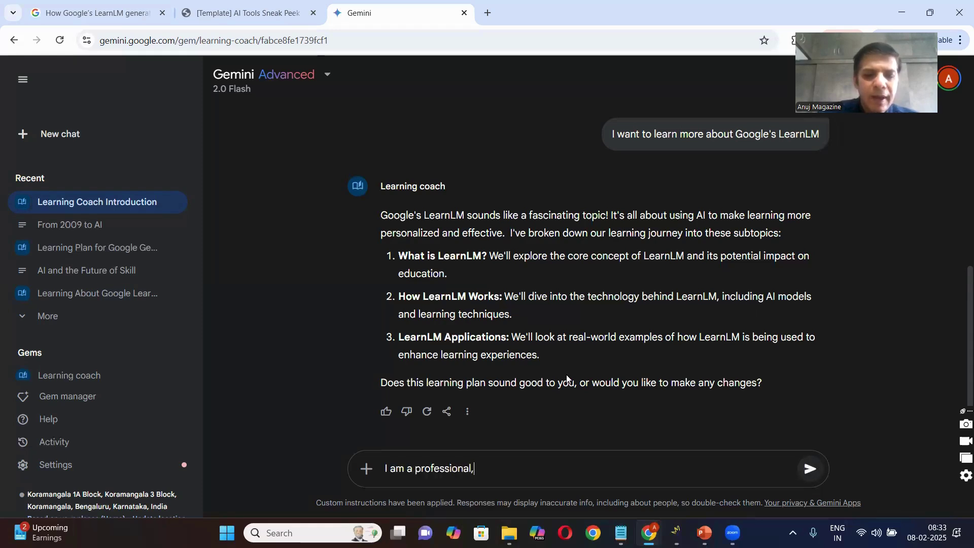
pyautogui.write(' i want to')
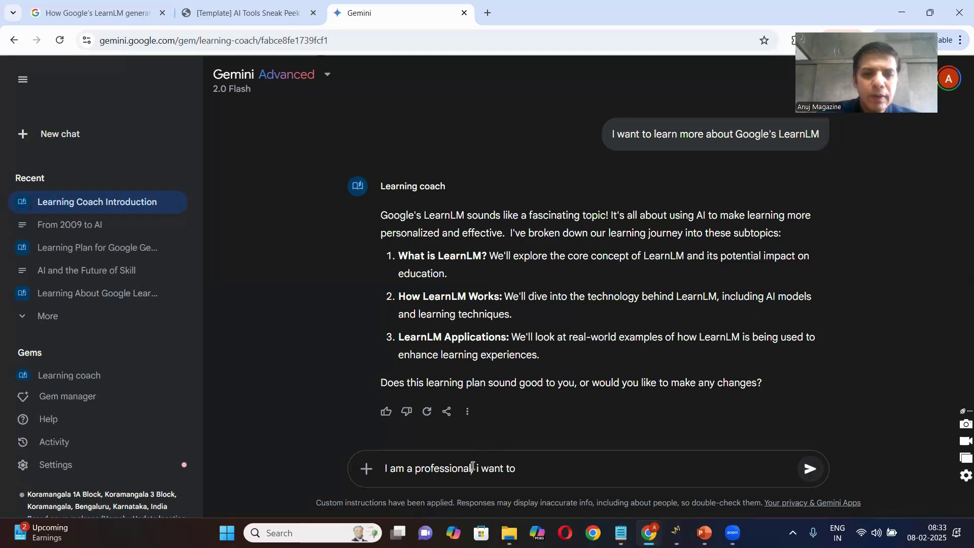
pyautogui.hotkey('shift', 'Left')
pyautogui.hotkey('shift', 'Left')
pyautogui.hotkey('shift', 'Left')
pyautogui.hotkey('shift', 'Left')
pyautogui.hotkey('shift', 'Left')
pyautogui.hotkey('shift', 'Left')
pyautogui.hotkey('shift', 'Left')
pyautogui.hotkey('shift', 'Left')
pyautogui.hotkey('shift', 'Left')
pyautogui.hotkey('shift', 'Left')
pyautogui.hotkey('shift', 'Left')
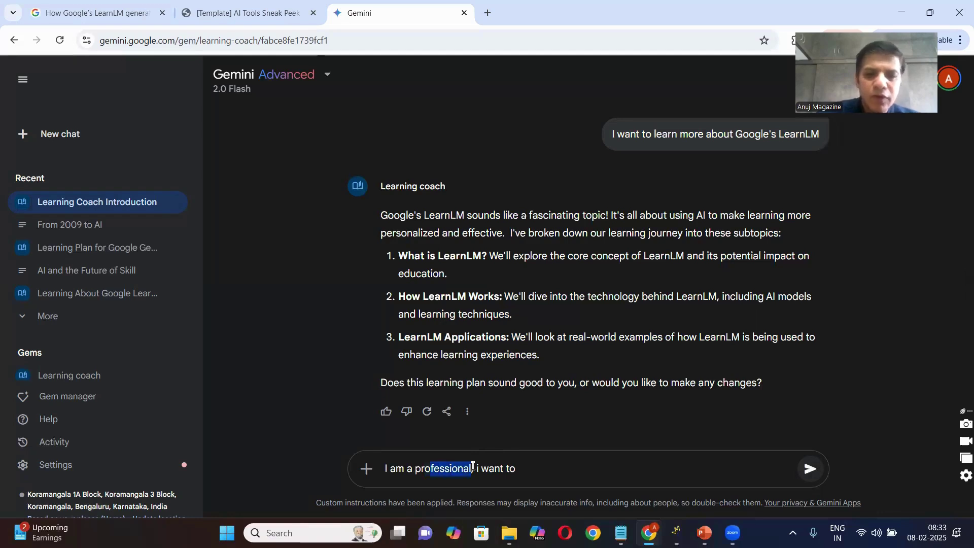
pyautogui.click(521, 462)
pyautogui.write('in')
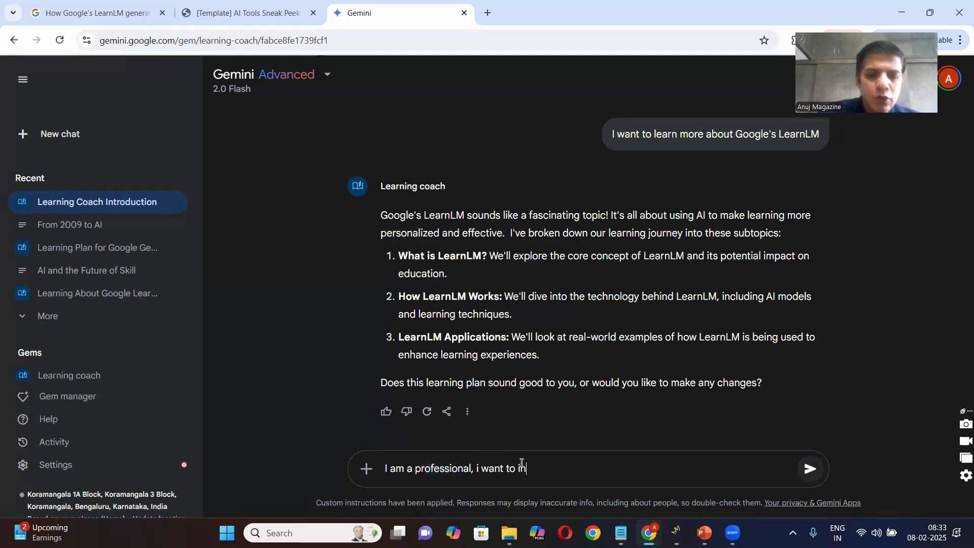
pyautogui.write('clude detai')
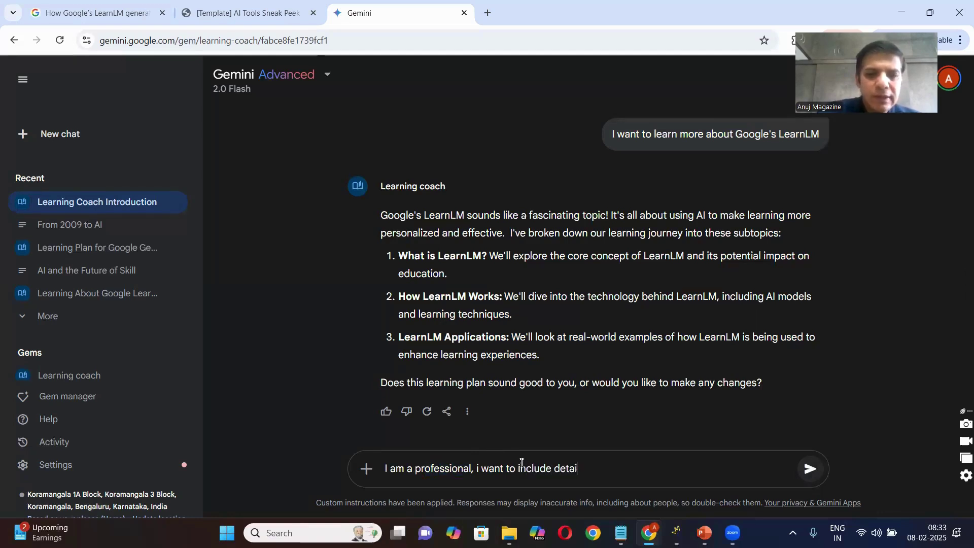
pyautogui.write('ls specific to ')
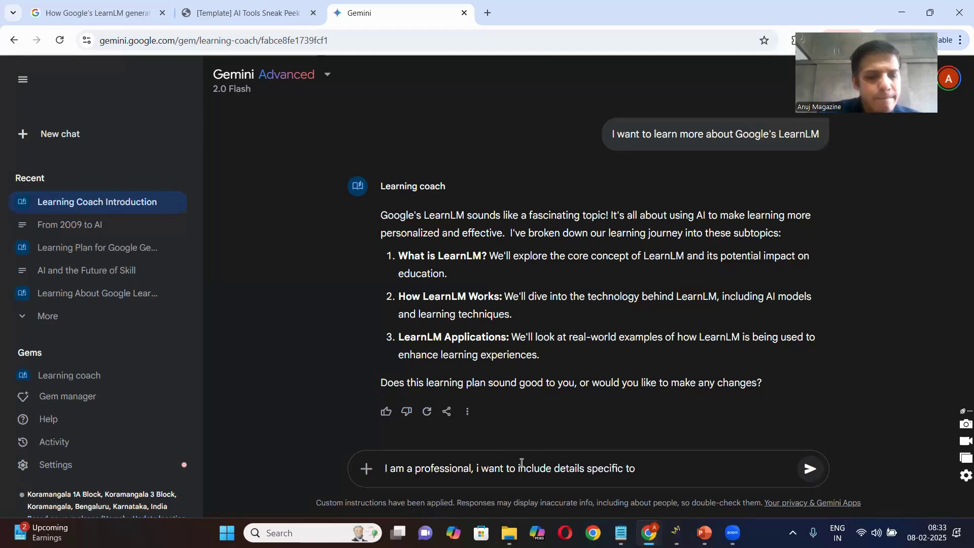
pyautogui.write('how i c')
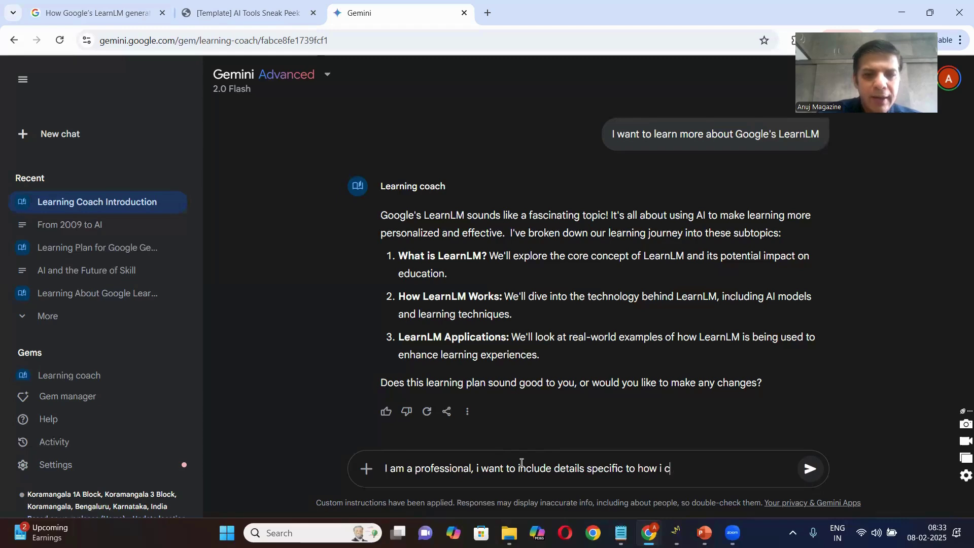
pyautogui.write('an apply')
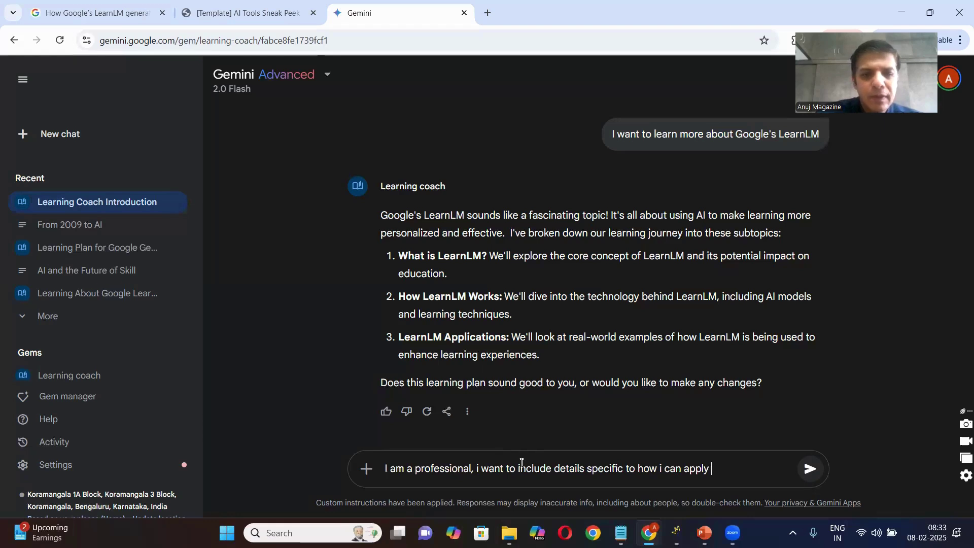
pyautogui.write(' learnlm ')
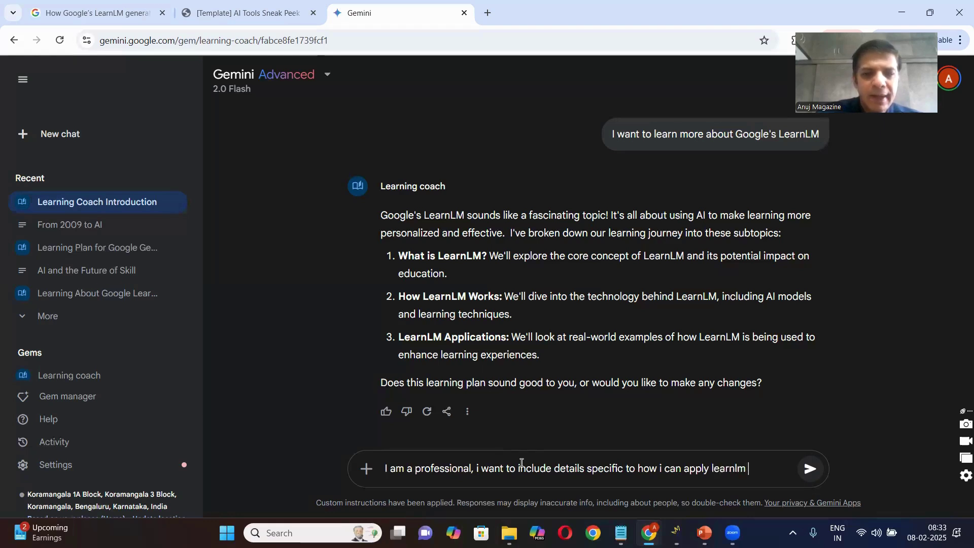
pyautogui.write('as a technol')
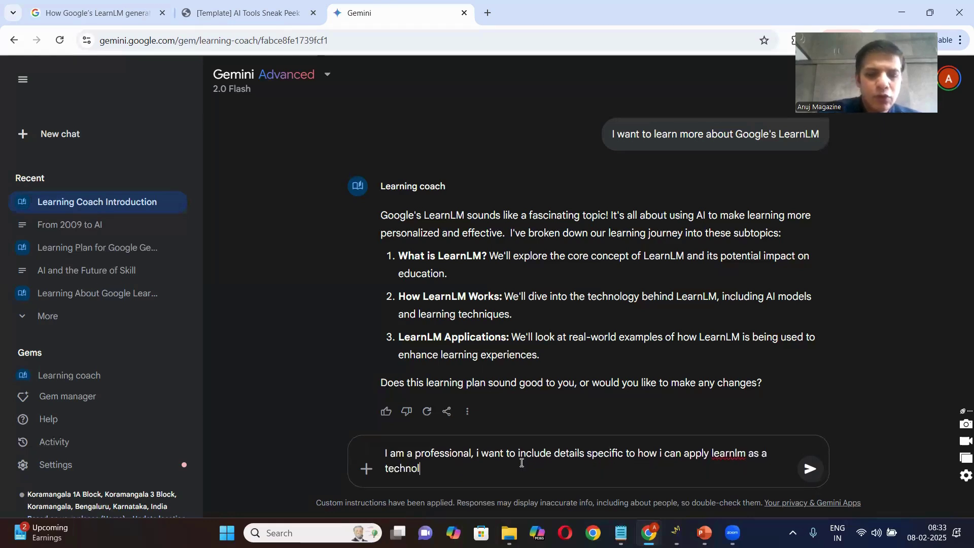
pyautogui.write('ogist')
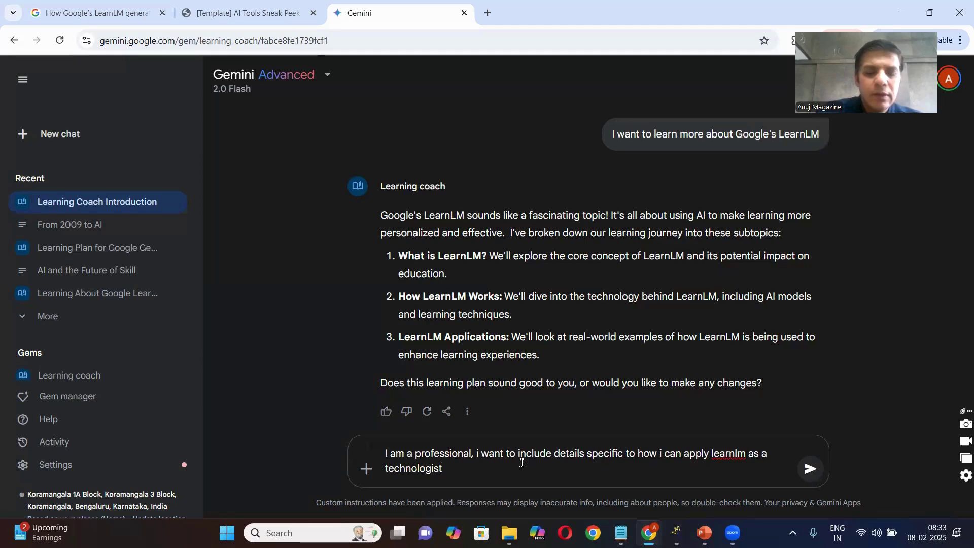
pyautogui.press('Return')
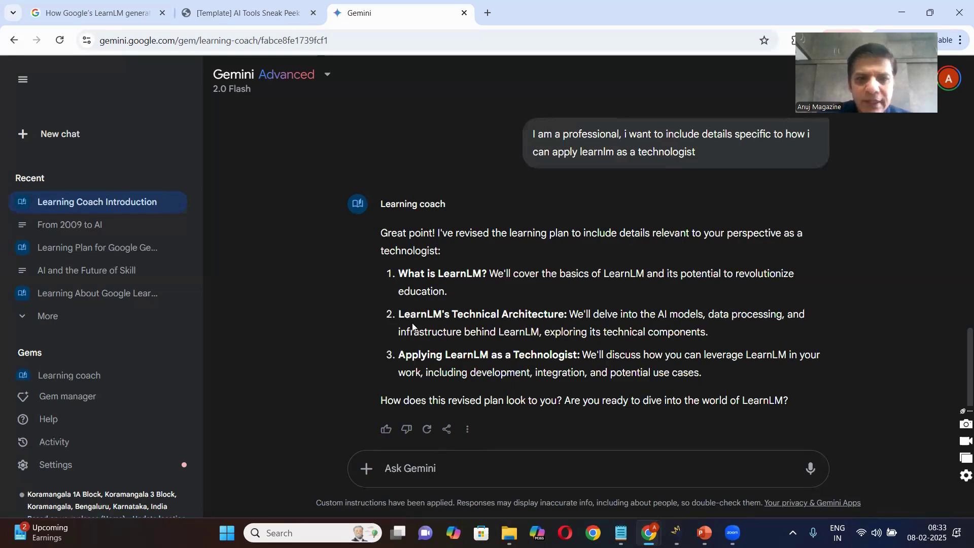
# - Accept the revised learning plan by replying "lets proceed" and read the coach's explanation of the first subtopic
pyautogui.moveTo(399, 356); pyautogui.dragTo(581, 355)
pyautogui.click(417, 470)
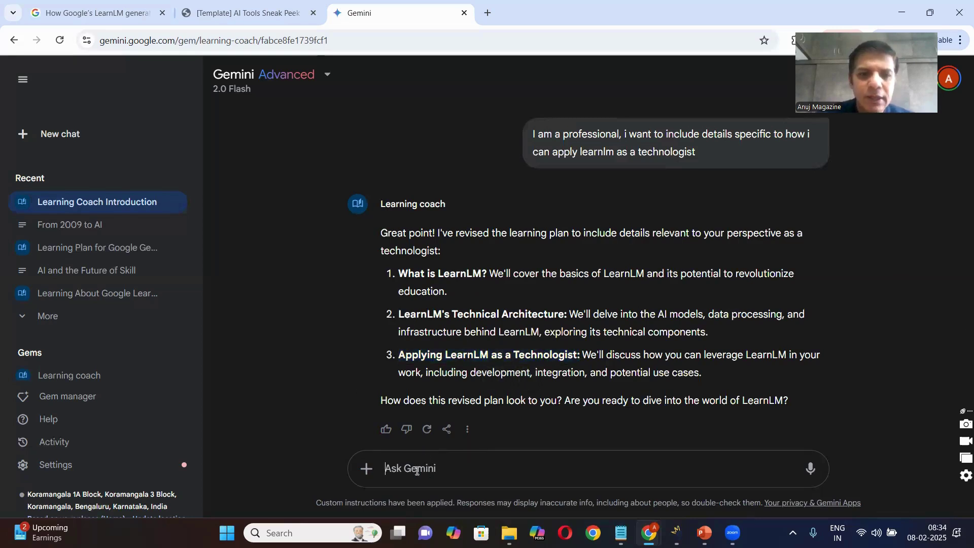
pyautogui.write('lest')
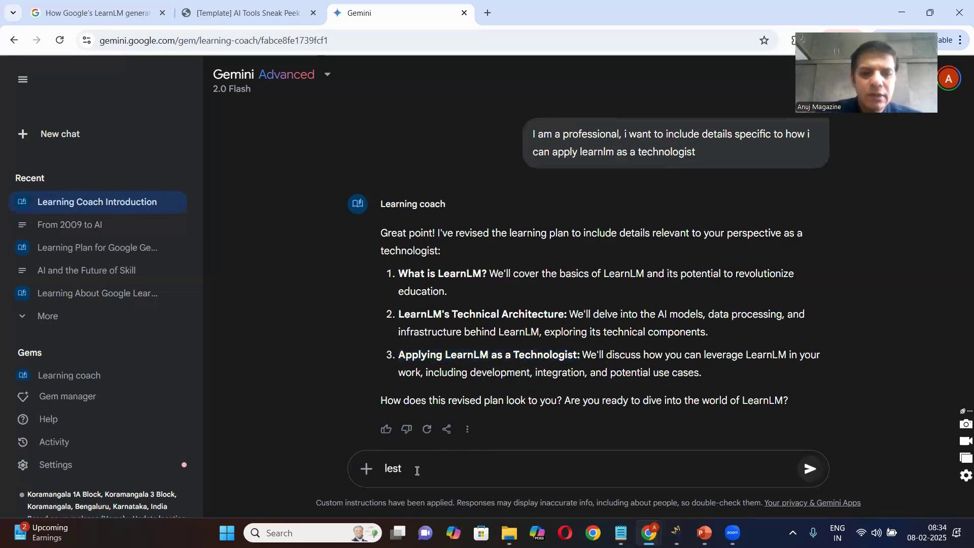
pyautogui.press('BackSpace')
pyautogui.press('BackSpace')
pyautogui.press('BackSpace')
pyautogui.write('ts ')
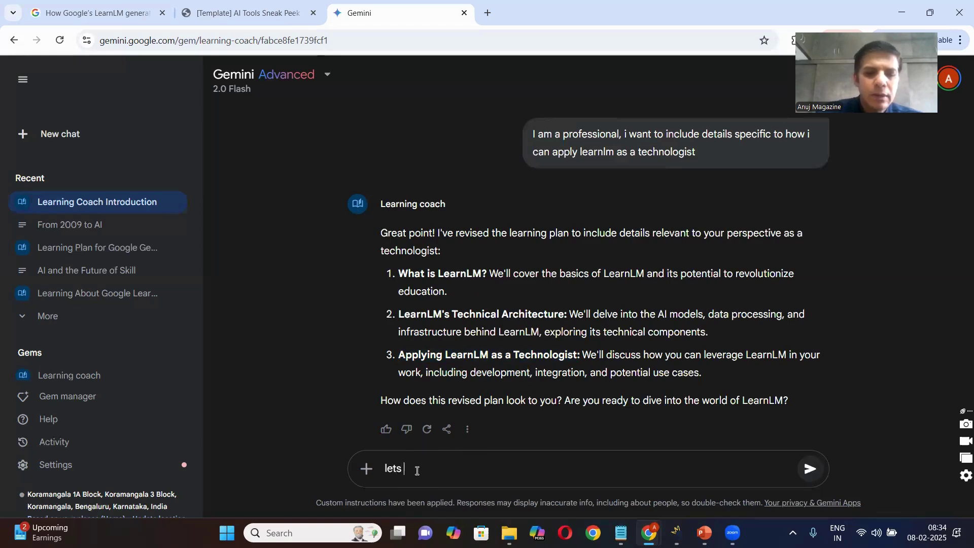
pyautogui.write('proceed')
pyautogui.press('Return')
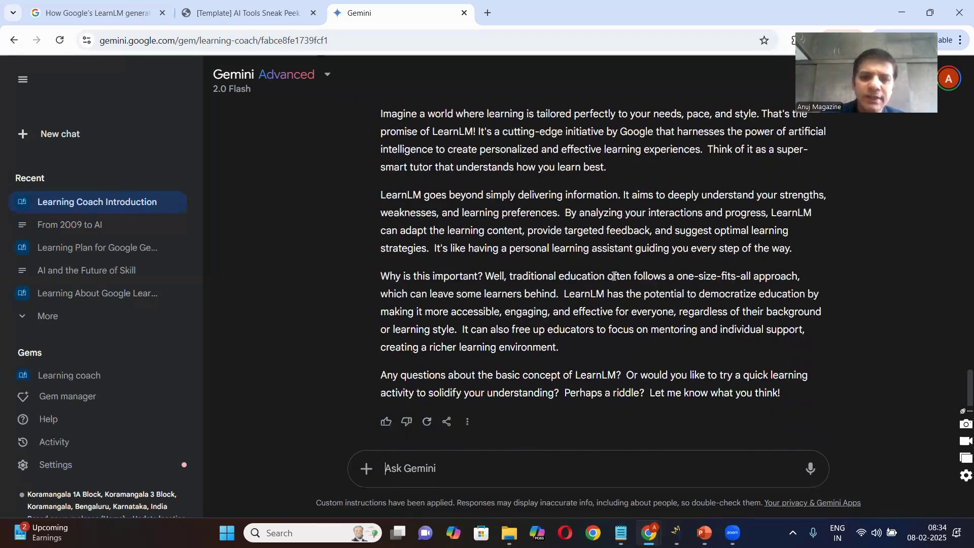
pyautogui.scroll(3, 614, 276)
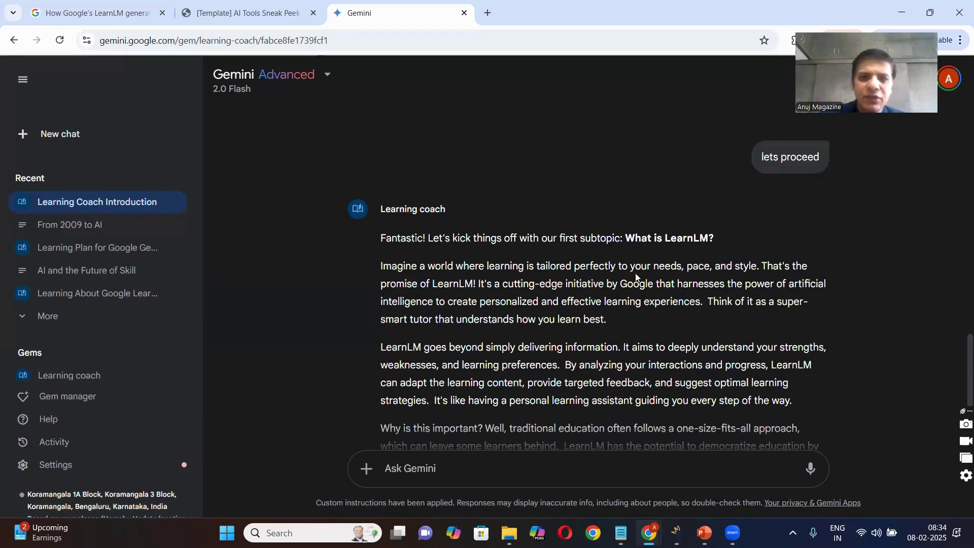
pyautogui.scroll(-1, 435, 344)
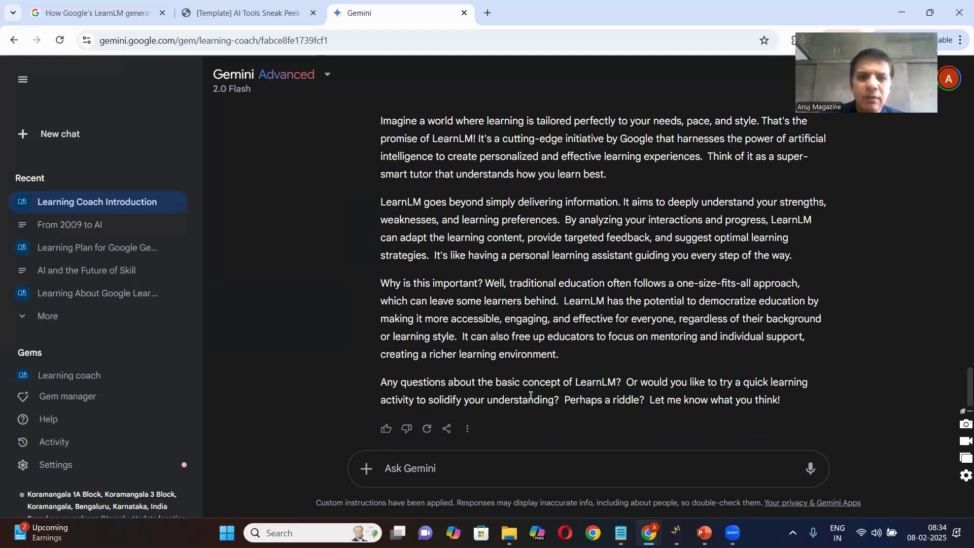
pyautogui.click(463, 471)
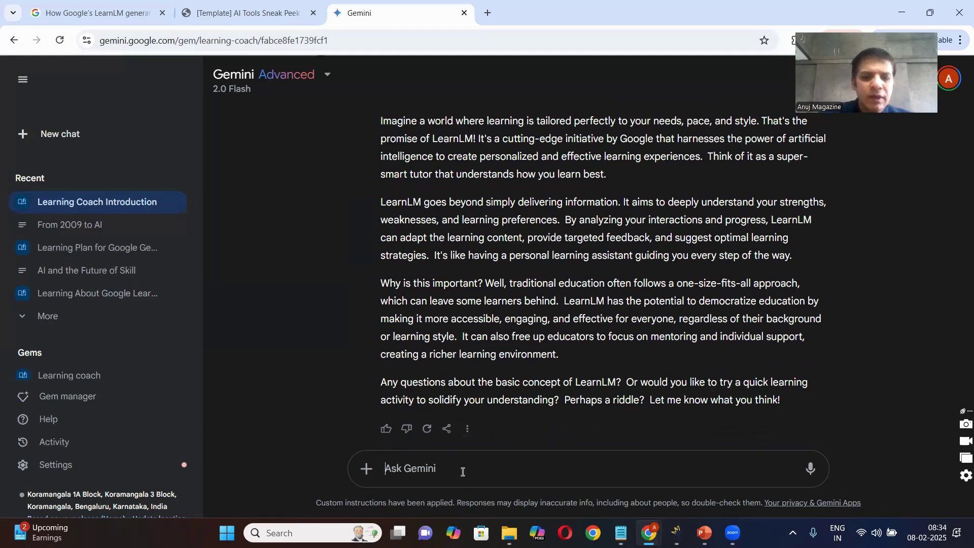
pyautogui.write('g')
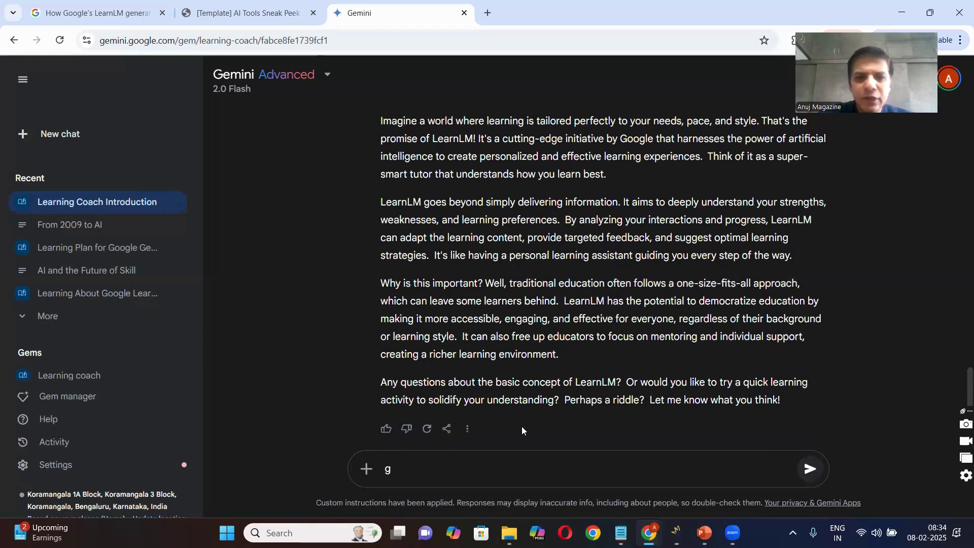
pyautogui.press('BackSpace')
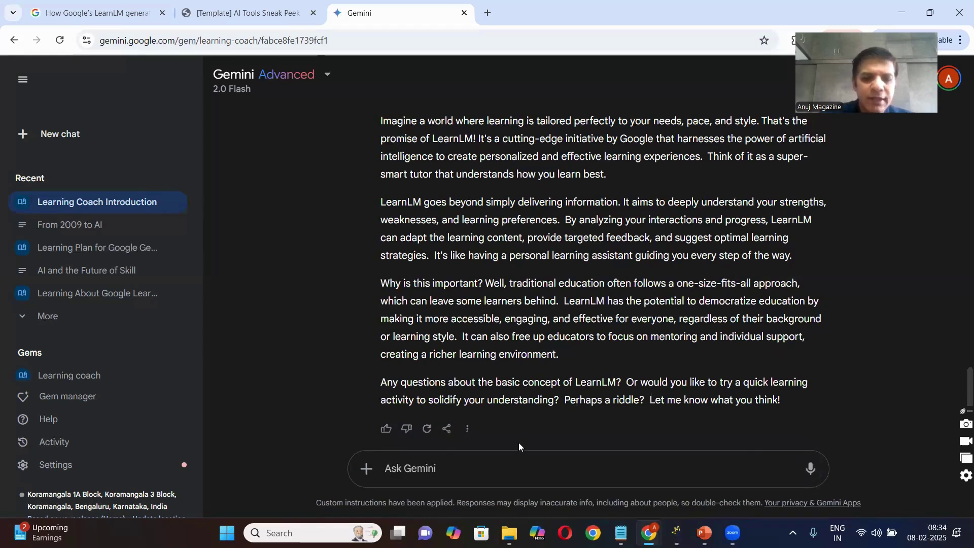
# - Ask the coach to "give me a quick learning activity" on the basic concept of LearnLM
pyautogui.write('give')
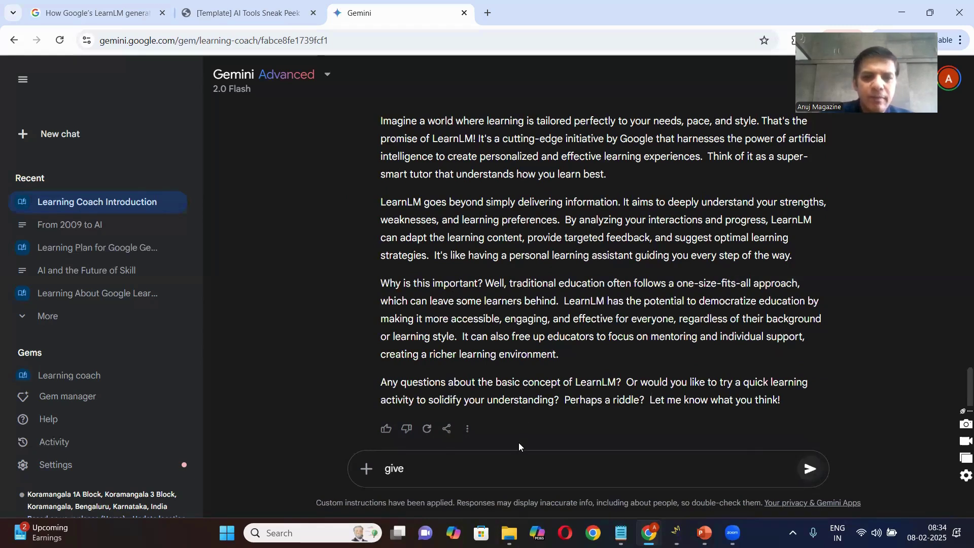
pyautogui.write(' me a quick le')
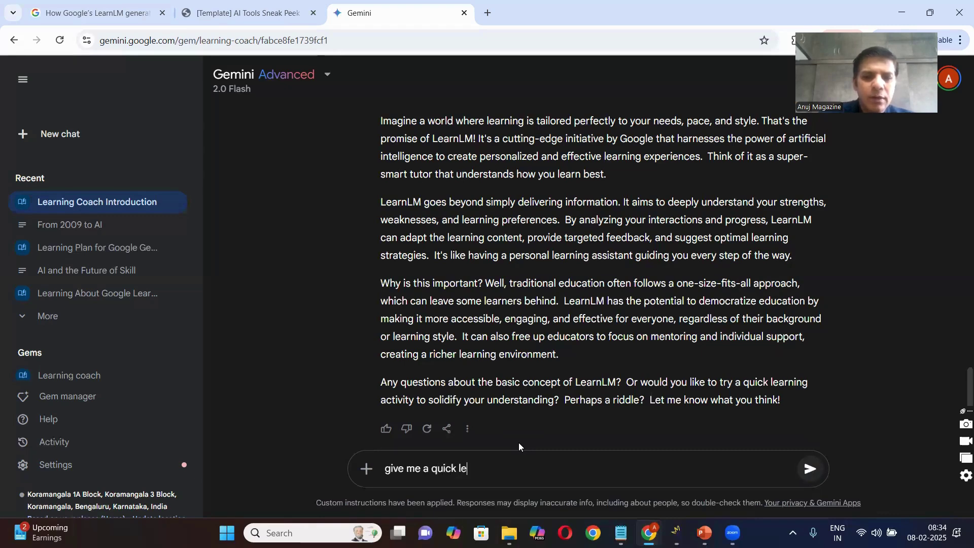
pyautogui.write('arning activity')
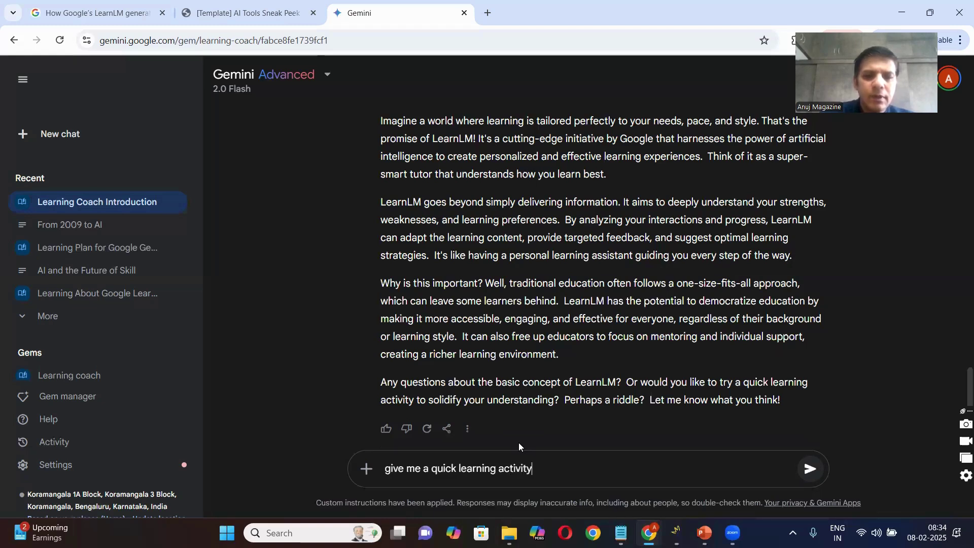
pyautogui.press('Return')
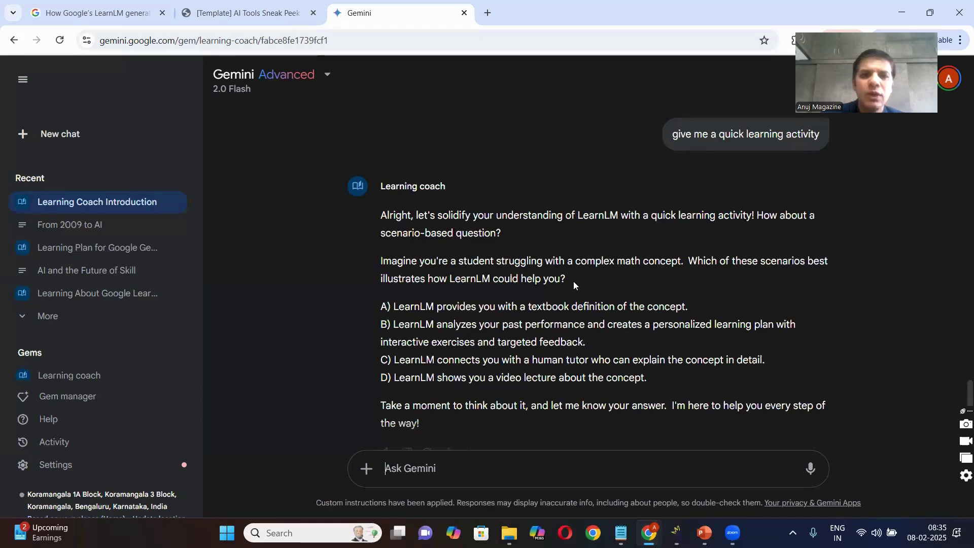
# - Answer the coach's scenario-based multiple-choice question with "d" and read the feedback on that answer
pyautogui.scroll(-1, 573, 281)
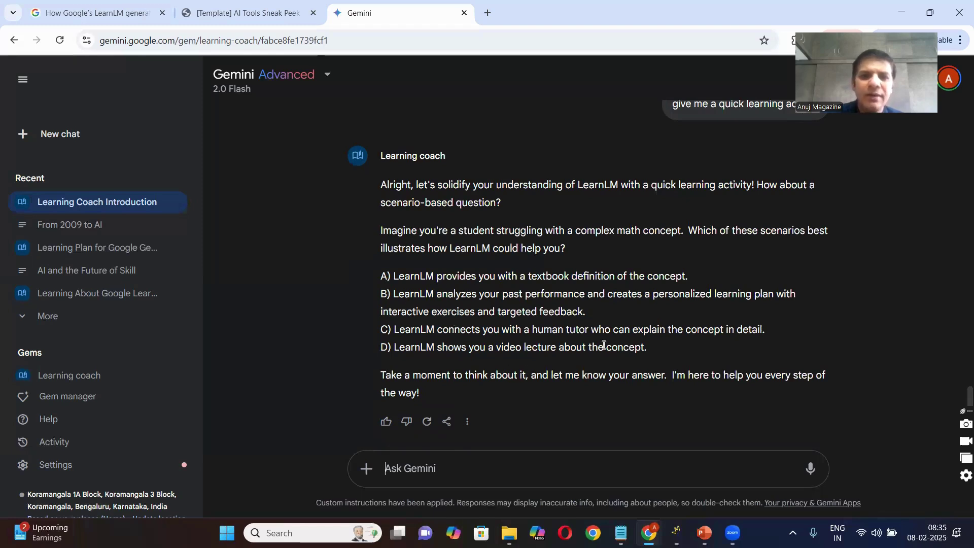
pyautogui.write('d')
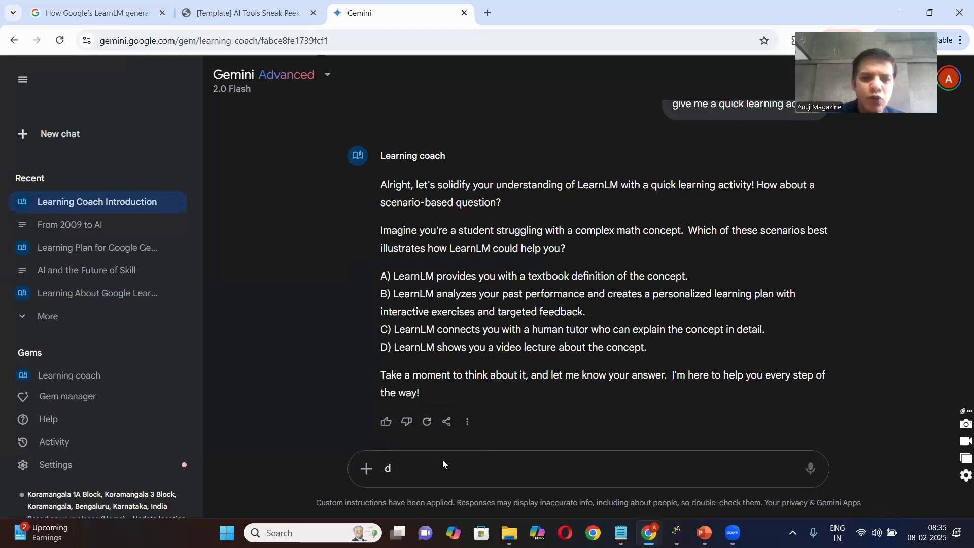
pyautogui.press('Return')
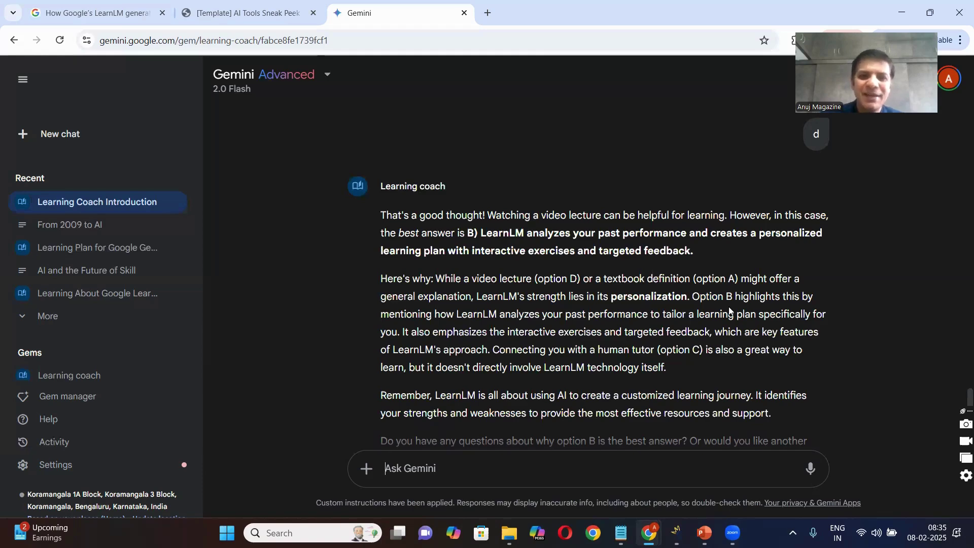
pyautogui.scroll(-1, 729, 310)
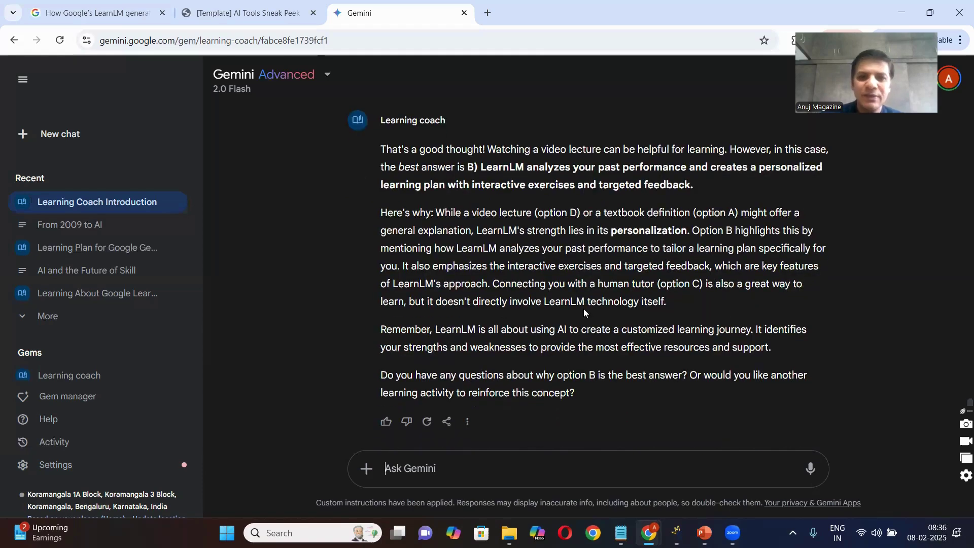
# - Reply "i got it. lets proceed" to the coach and read its explanation of the second subtopic
pyautogui.write('les')
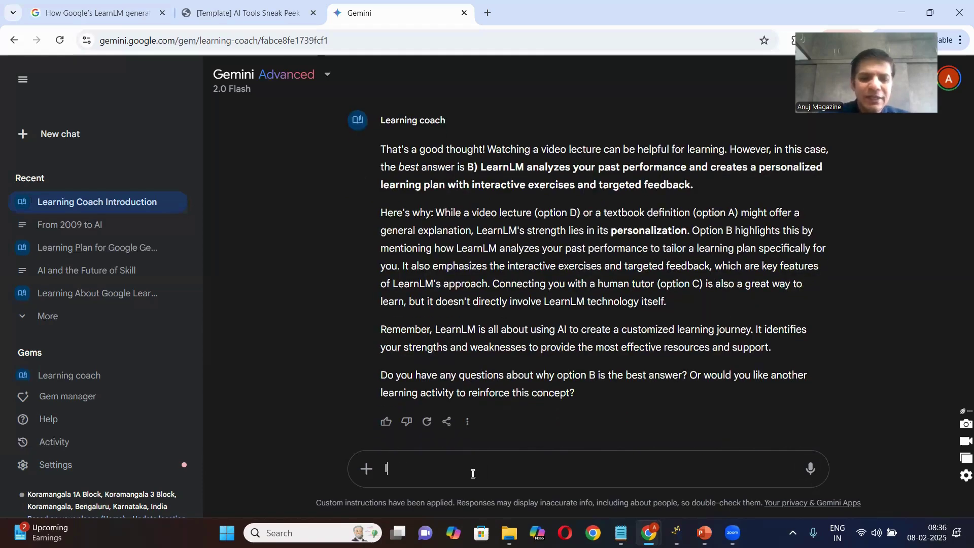
pyautogui.press('BackSpace')
pyautogui.press('BackSpace')
pyautogui.press('BackSpace')
pyautogui.write('i')
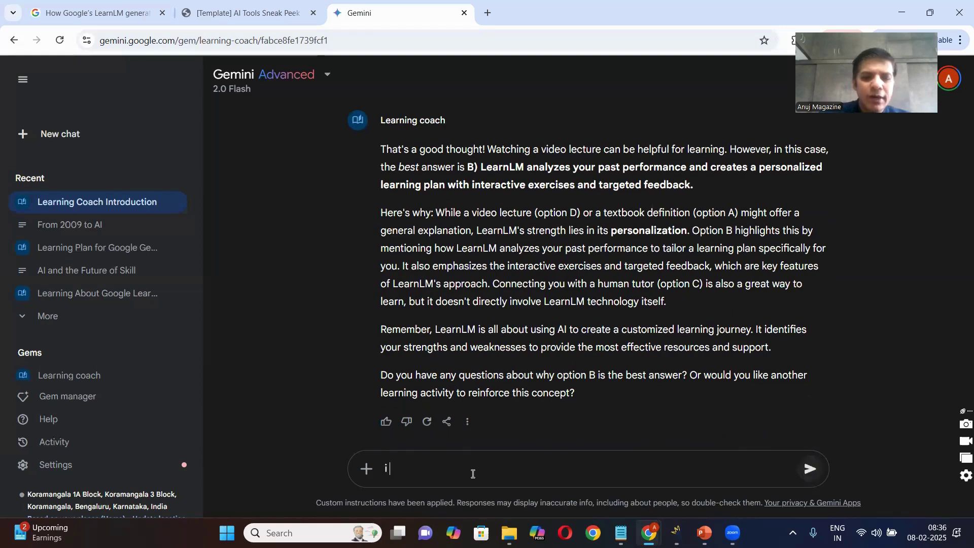
pyautogui.write(' got it. lets provce')
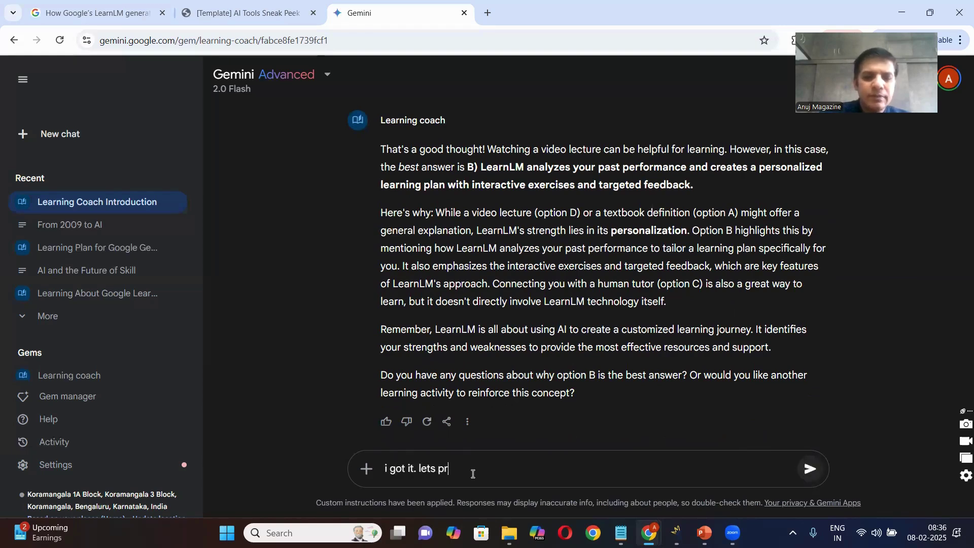
pyautogui.press('BackSpace')
pyautogui.press('BackSpace')
pyautogui.press('BackSpace')
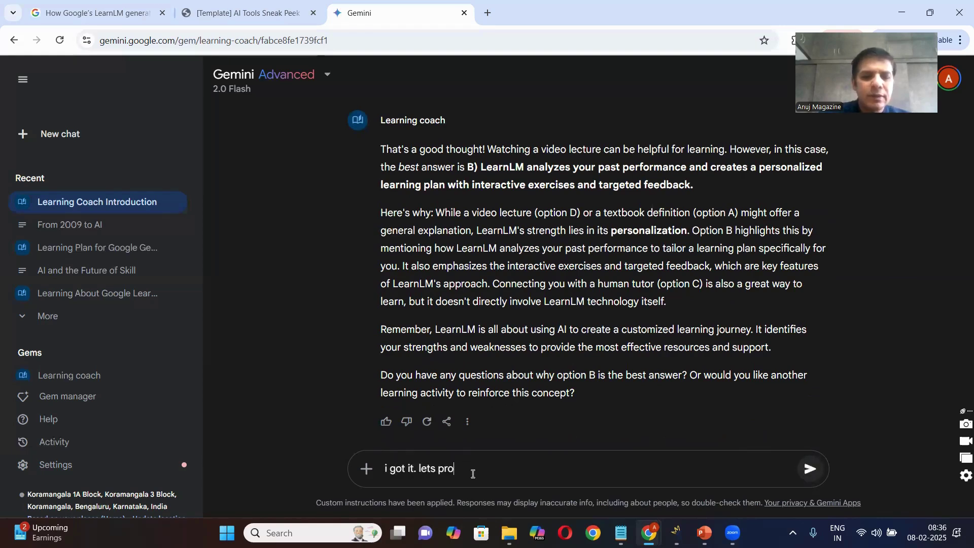
pyautogui.write('ceed')
pyautogui.press('Return')
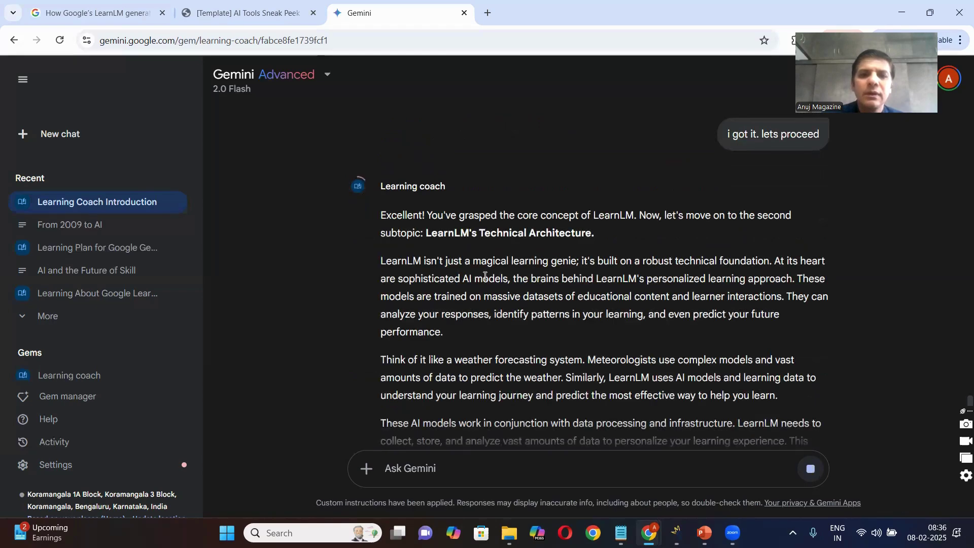
pyautogui.scroll(-1, 486, 277)
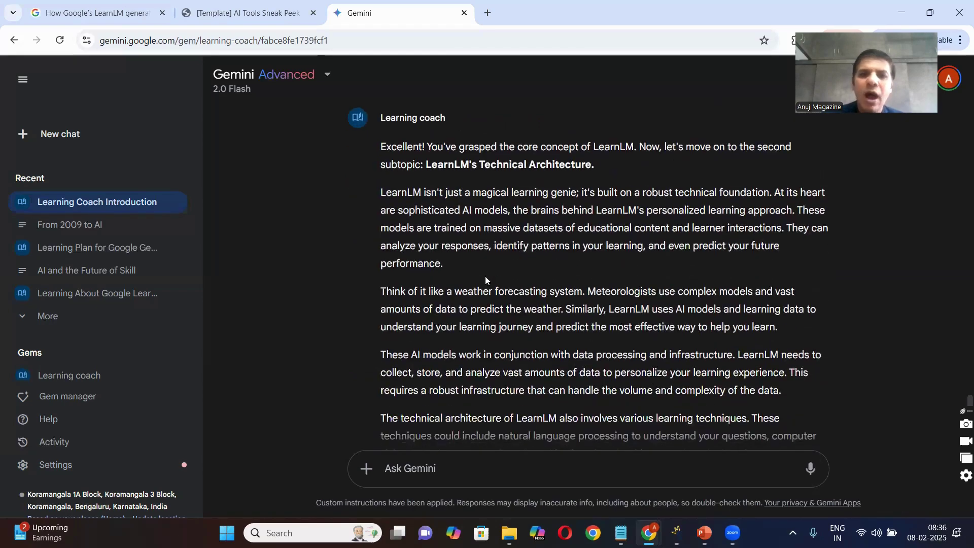